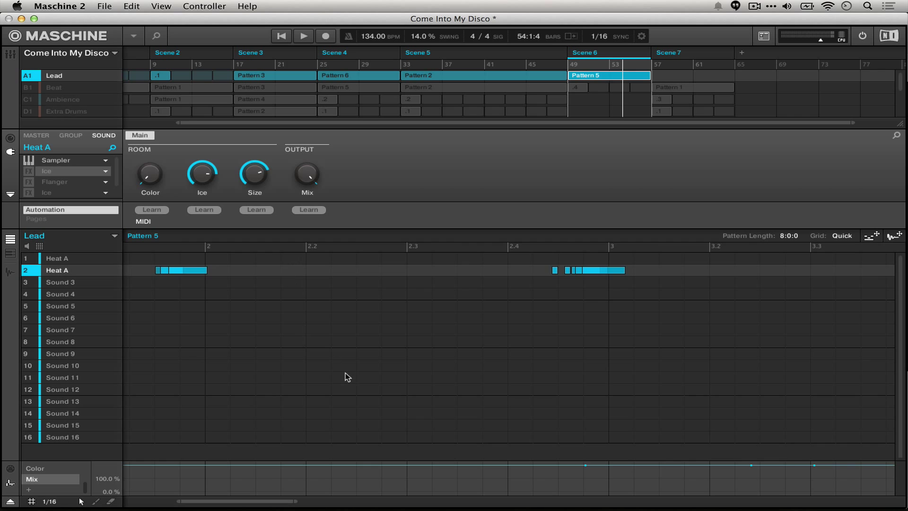
# Play Pattern 5 in Scene 6 and examine the second Heat A sound's notes around bars 2 and 3
pyautogui.hscroll(-5, 346, 376)
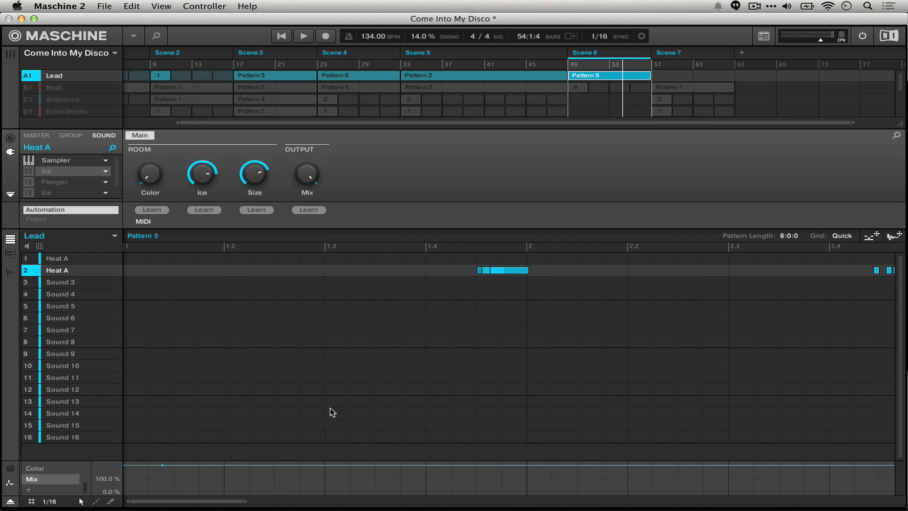
pyautogui.press('space')
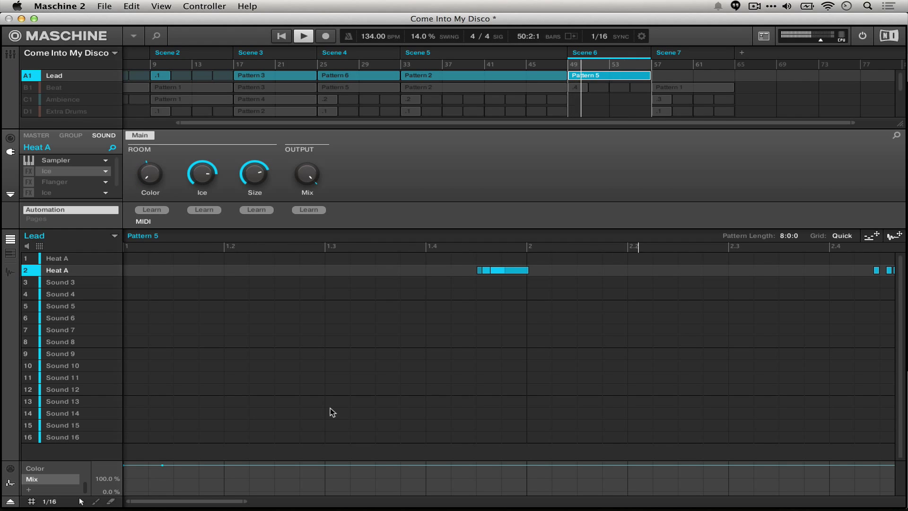
pyautogui.press('space')
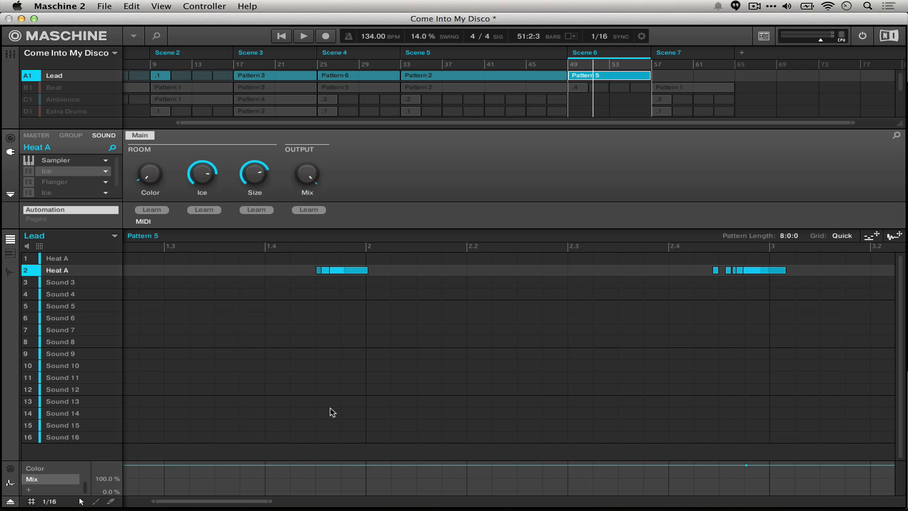
pyautogui.hscroll(5, 726, 334)
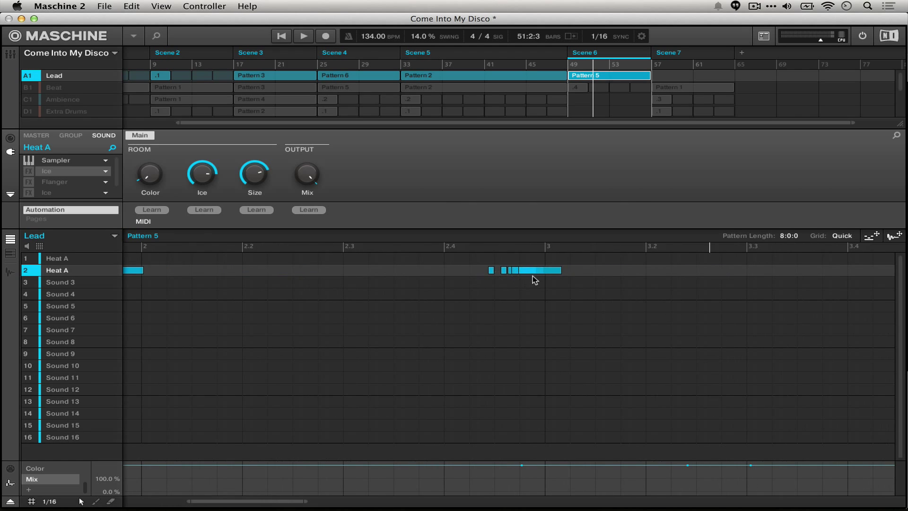
pyautogui.hscroll(1, 532, 276)
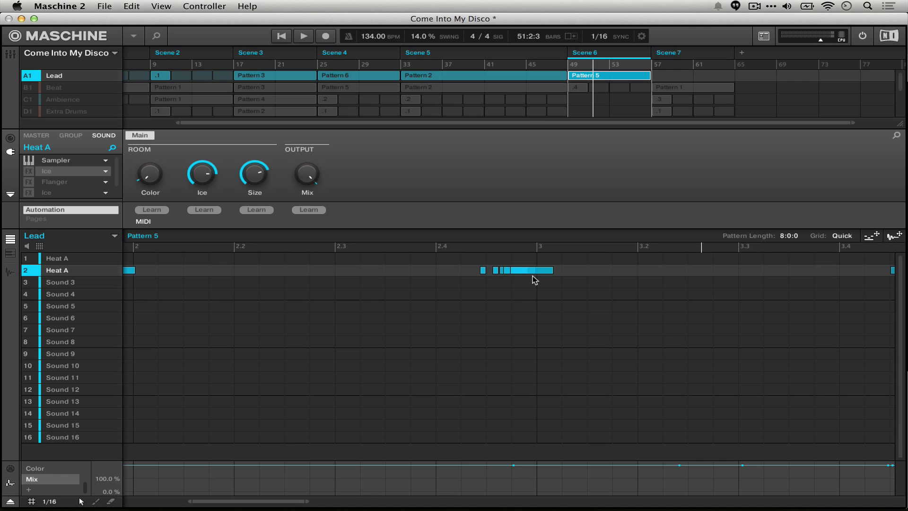
pyautogui.hscroll(-2, 532, 276)
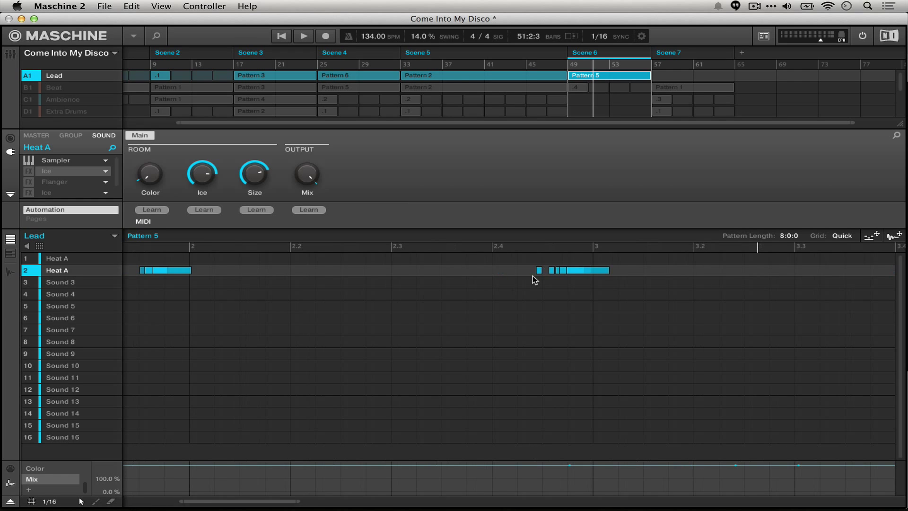
pyautogui.hscroll(-7, 532, 276)
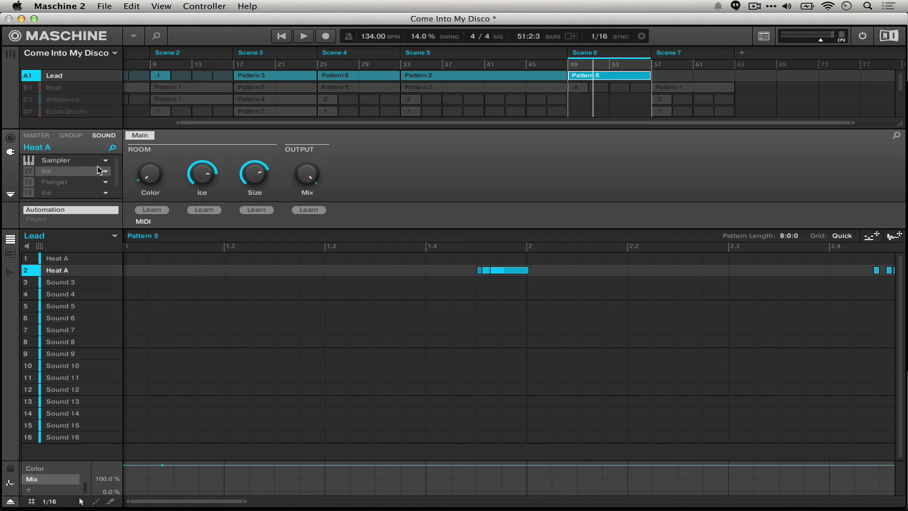
# Enable the first Ice effect on the second Heat A sound and play Pattern 5 through it
pyautogui.click(30, 171)
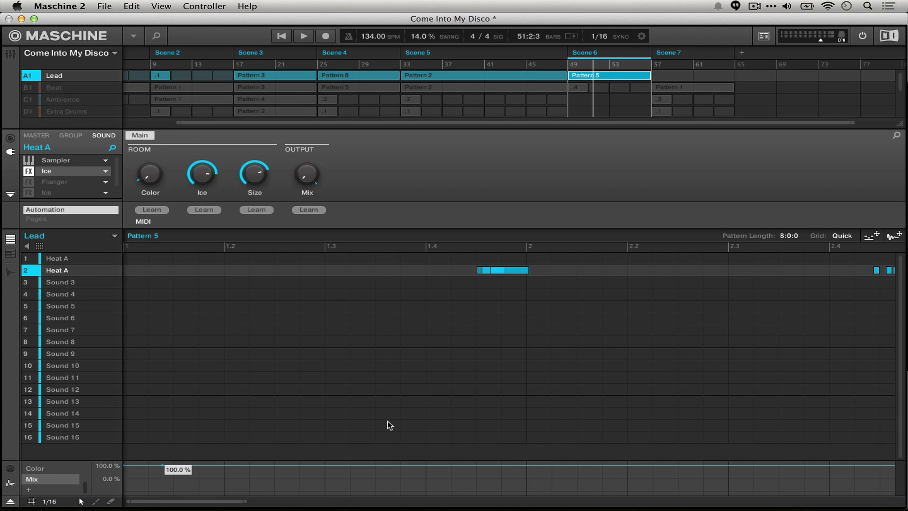
pyautogui.press('space')
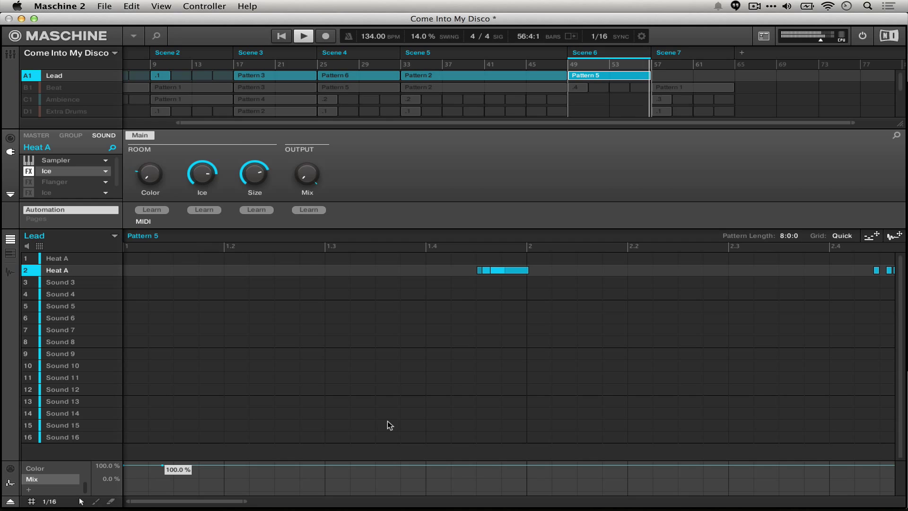
pyautogui.press('space')
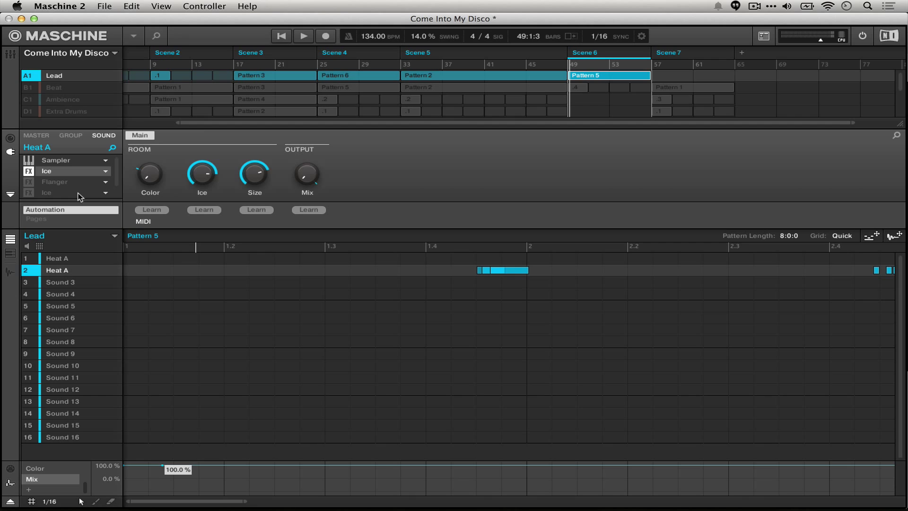
# Enable the last Ice effect on Heat A and compare playback with its Mix at minimum and at maximum
pyautogui.click(54, 192)
pyautogui.click(30, 180)
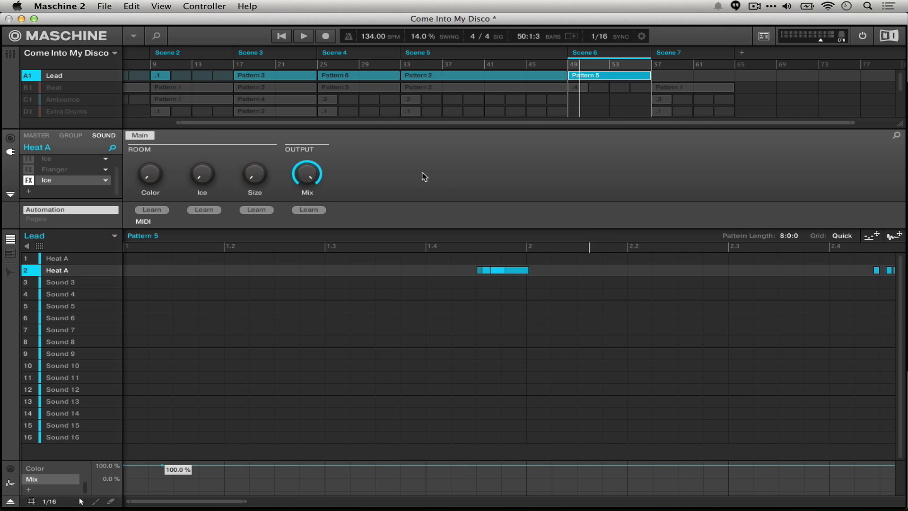
pyautogui.press('space')
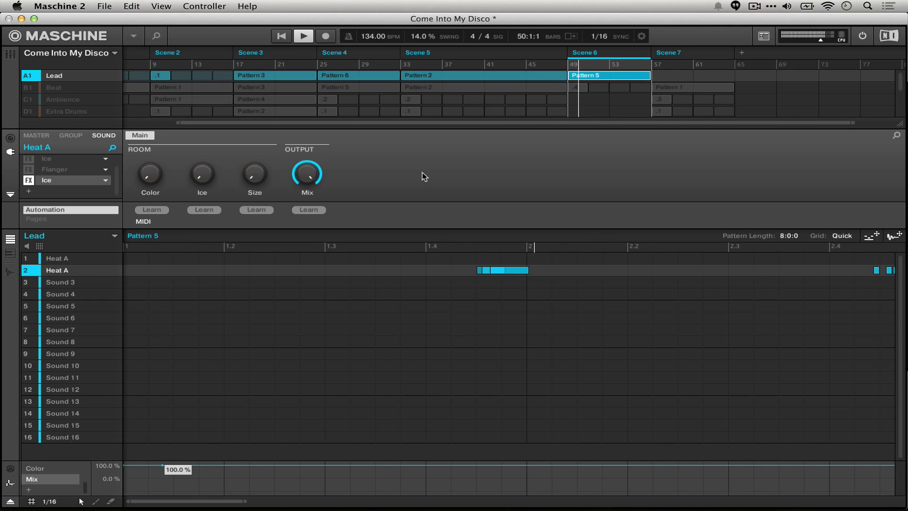
pyautogui.press('space')
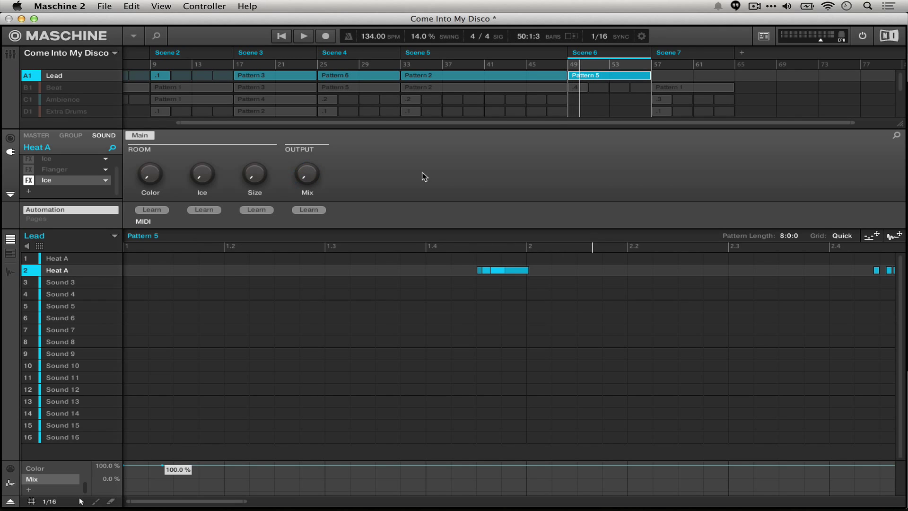
pyautogui.press('space')
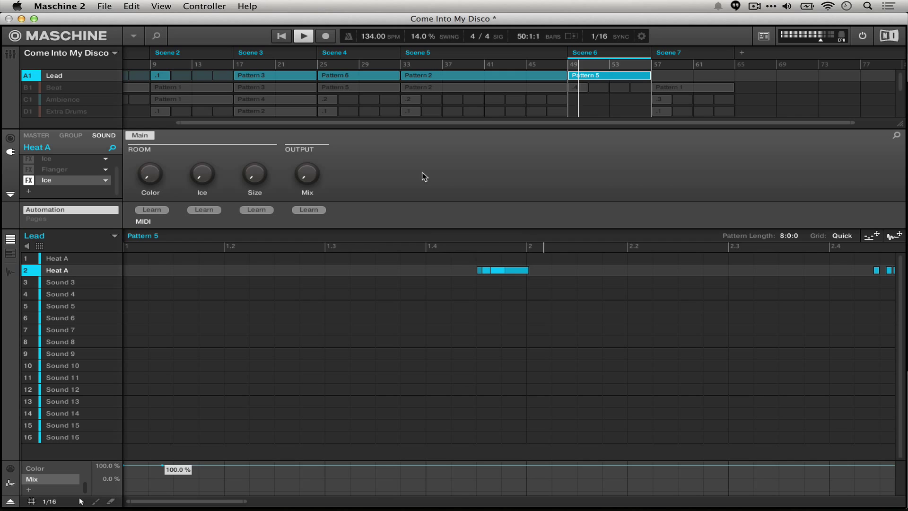
pyautogui.press('space')
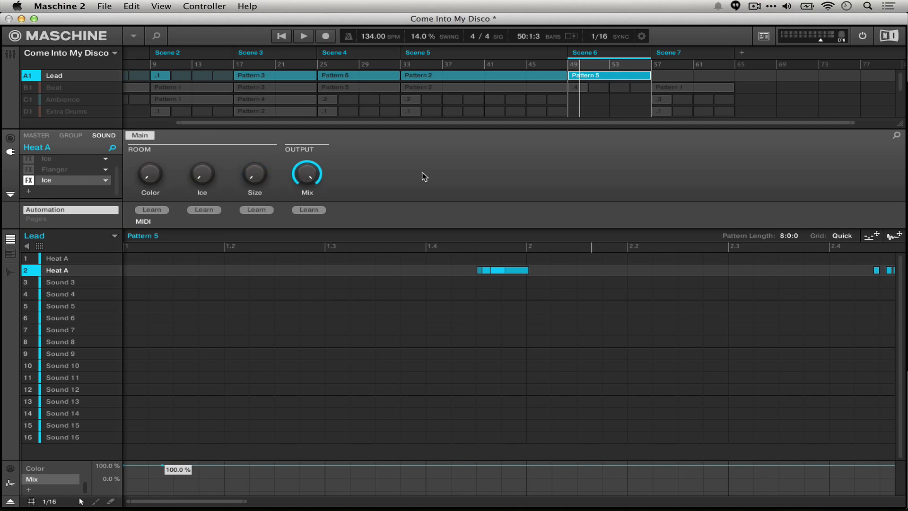
# Raise the last Ice effect's Size to maximum and sweep its Color while playing Pattern 5
pyautogui.press('space')
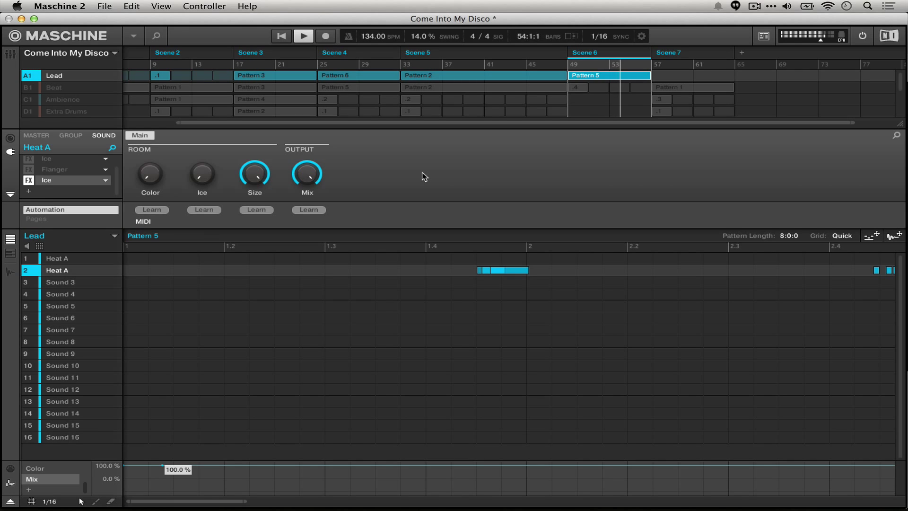
pyautogui.press('space')
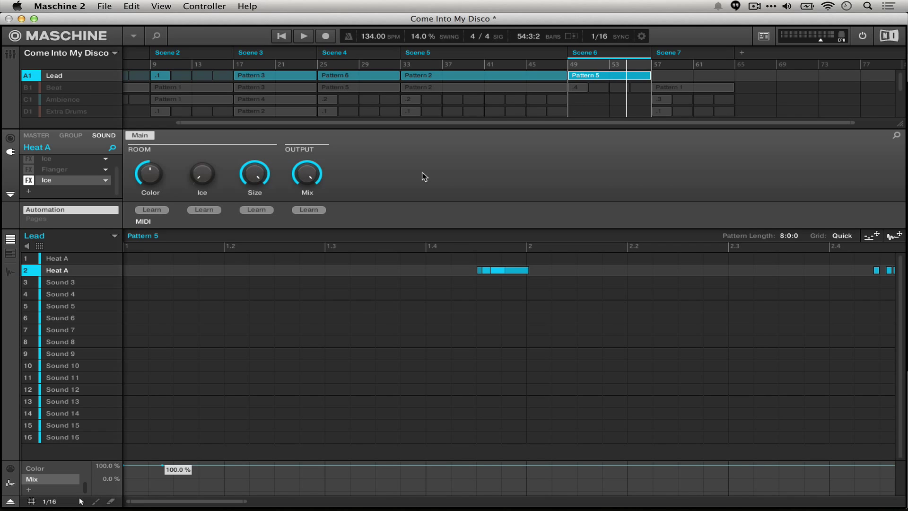
pyautogui.press('space')
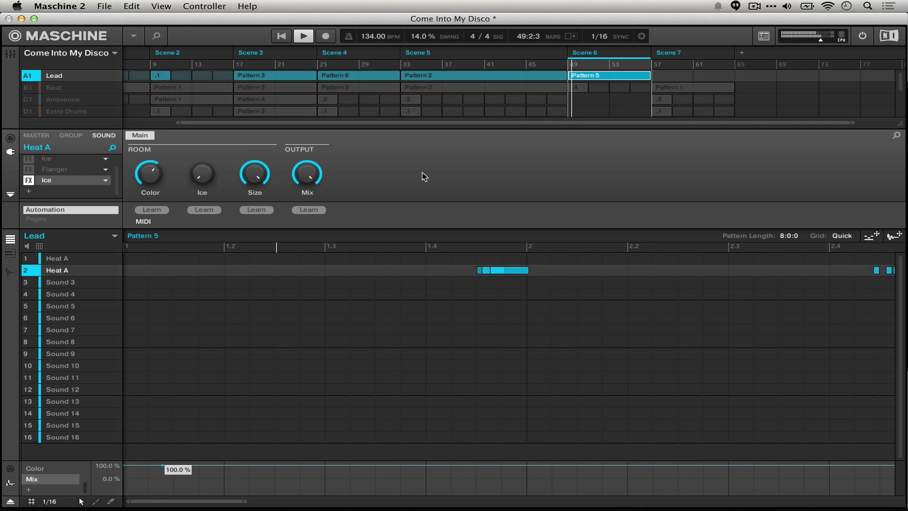
pyautogui.press('space')
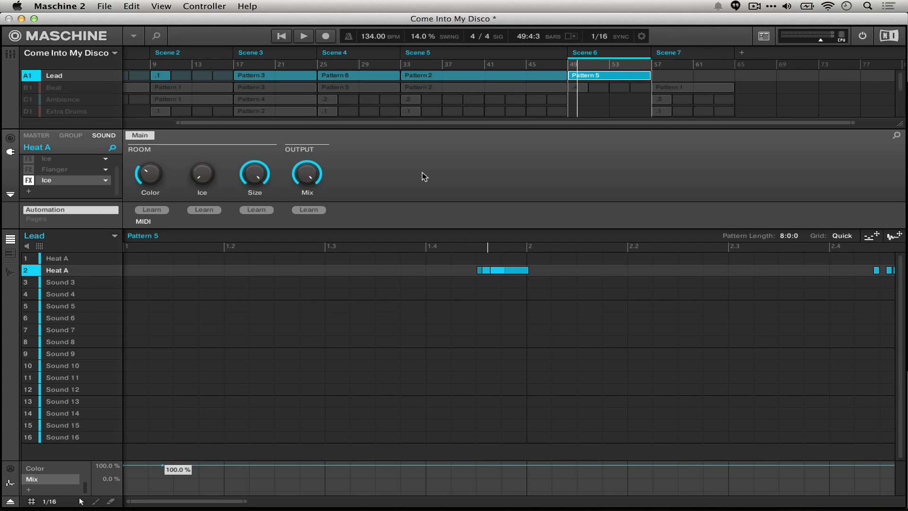
# Undo the Color and Ice automation recorded for the last Ice effect during playback
pyautogui.press('space')
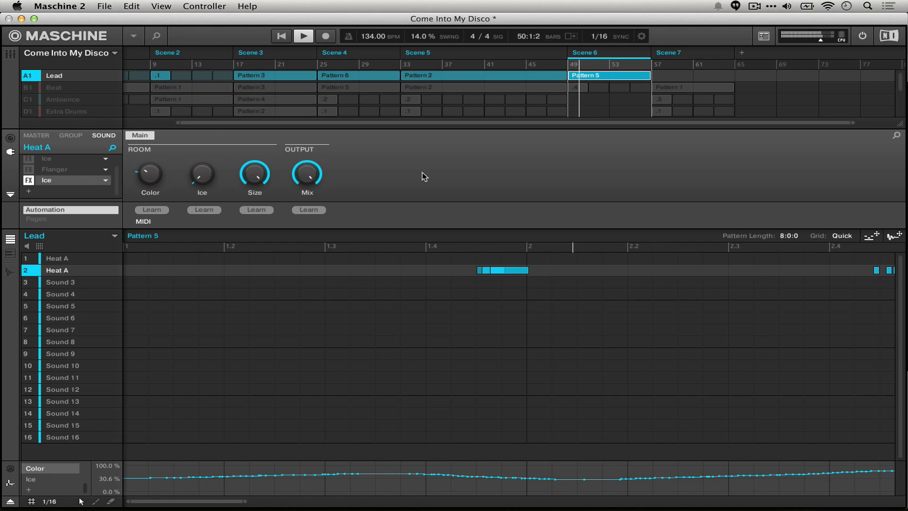
pyautogui.press('space')
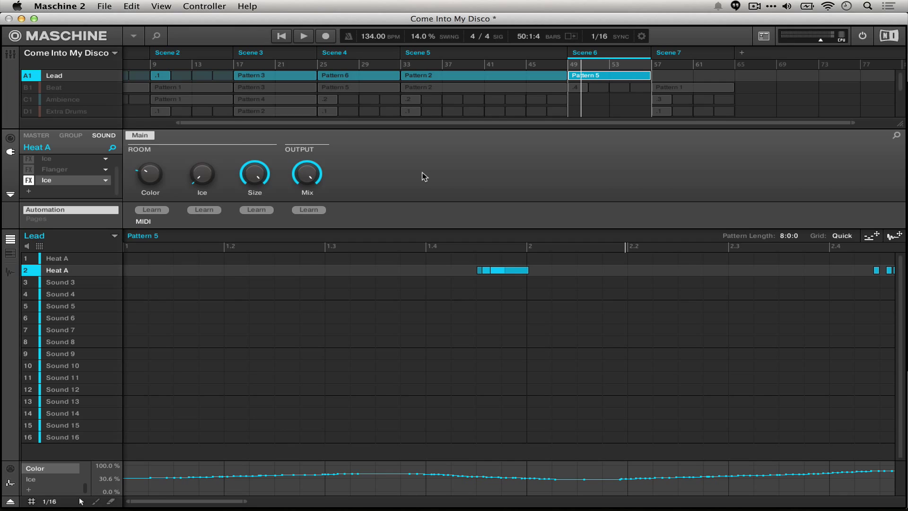
pyautogui.press('super+z')
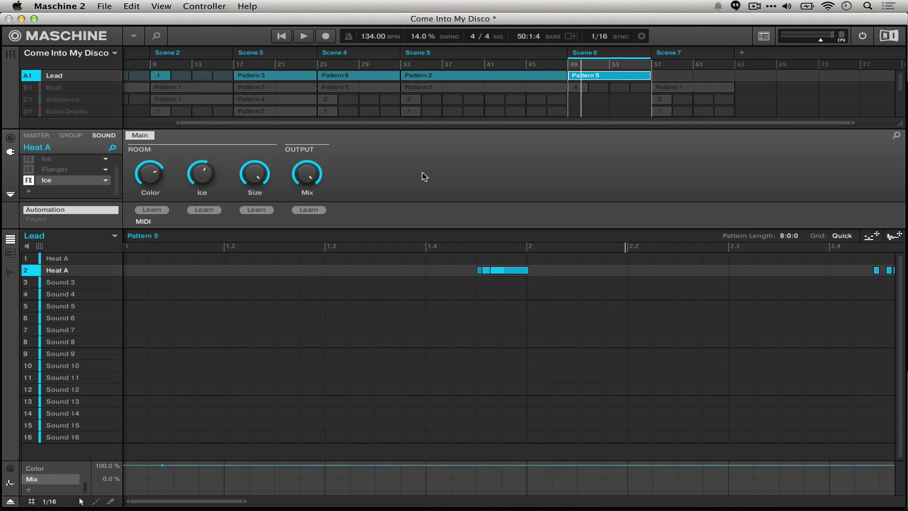
pyautogui.press('super+z')
# Audition the last Ice effect with Color and Ice at maximum while varying Size during playback
pyautogui.press('space')
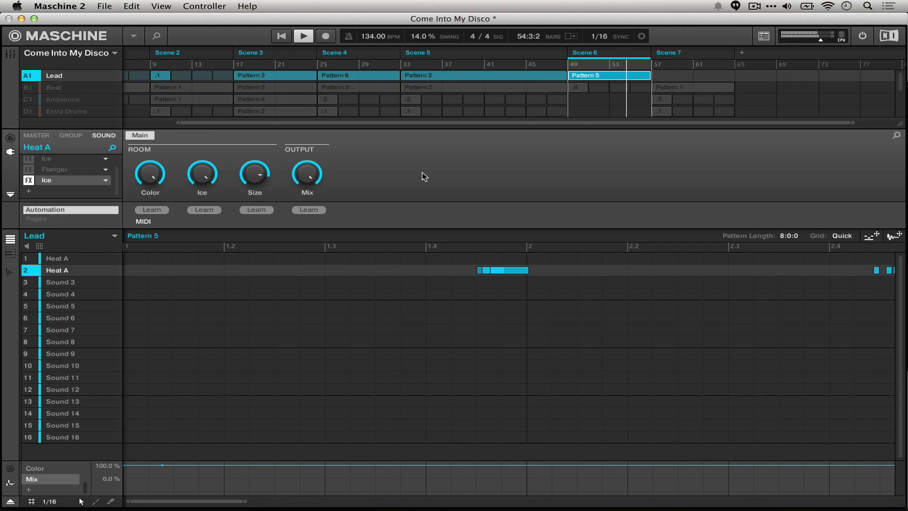
pyautogui.press('space')
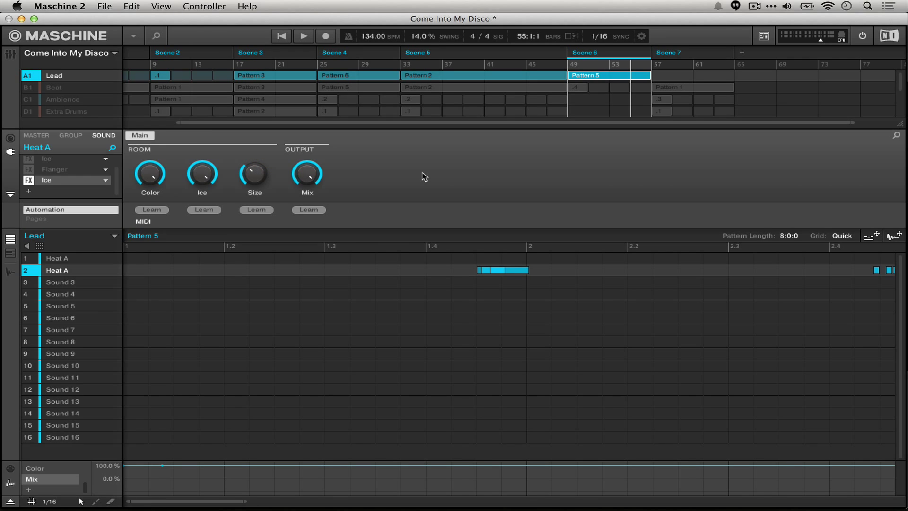
pyautogui.press('space')
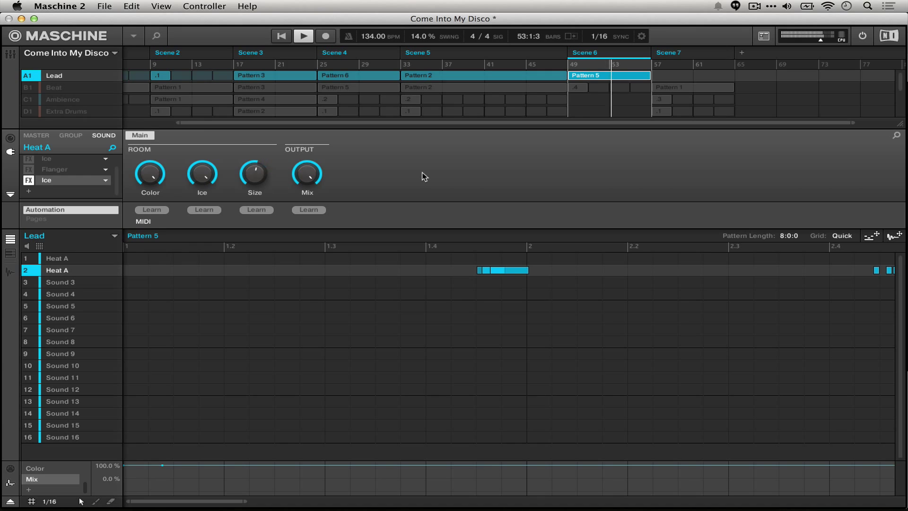
pyautogui.press('space')
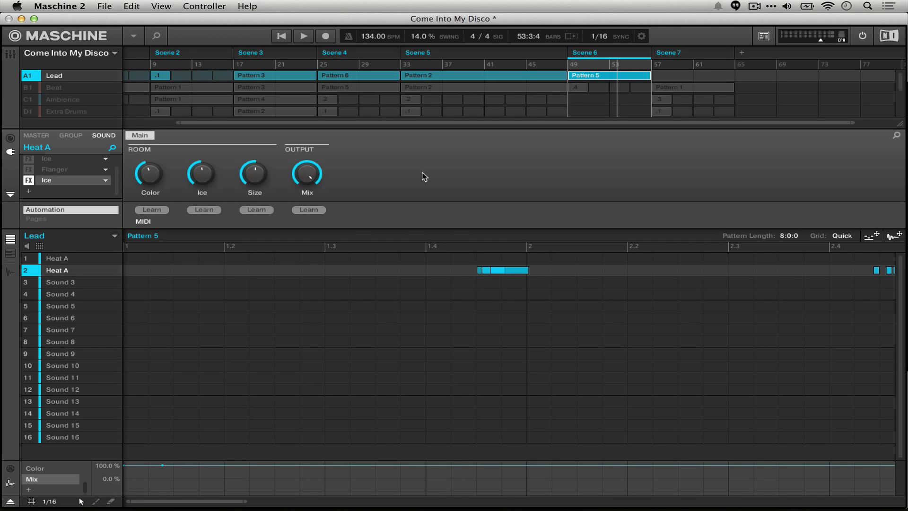
# Bypass the last Ice effect, select the first Ice effect and play Pattern 5 through it
pyautogui.click(28, 180)
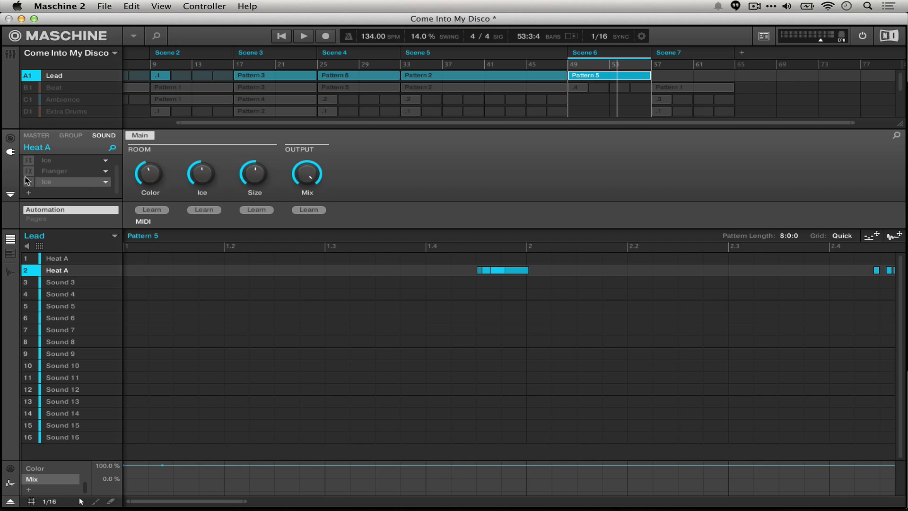
pyautogui.scroll(1, 28, 181)
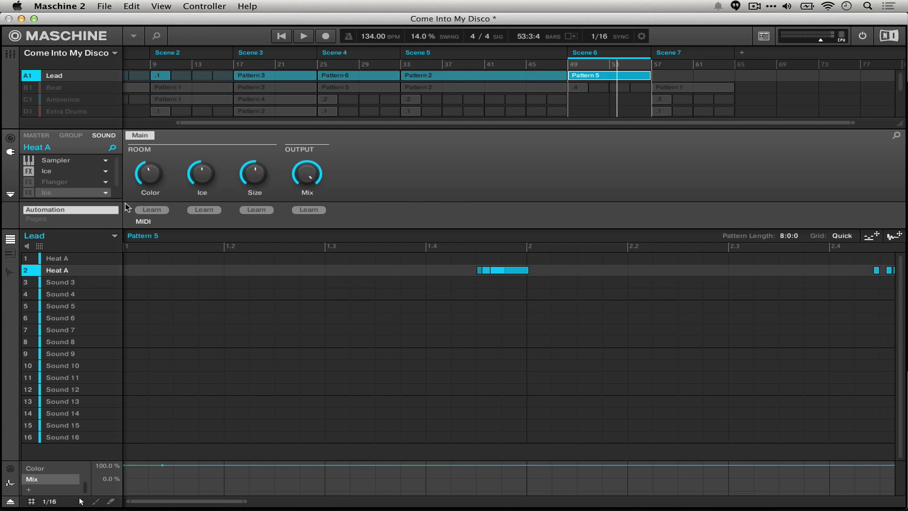
pyautogui.press('space')
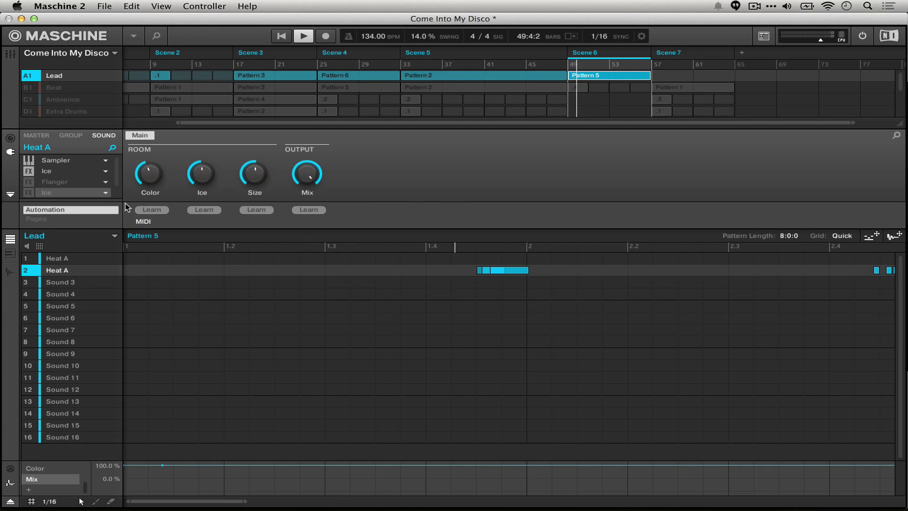
pyautogui.click(72, 170)
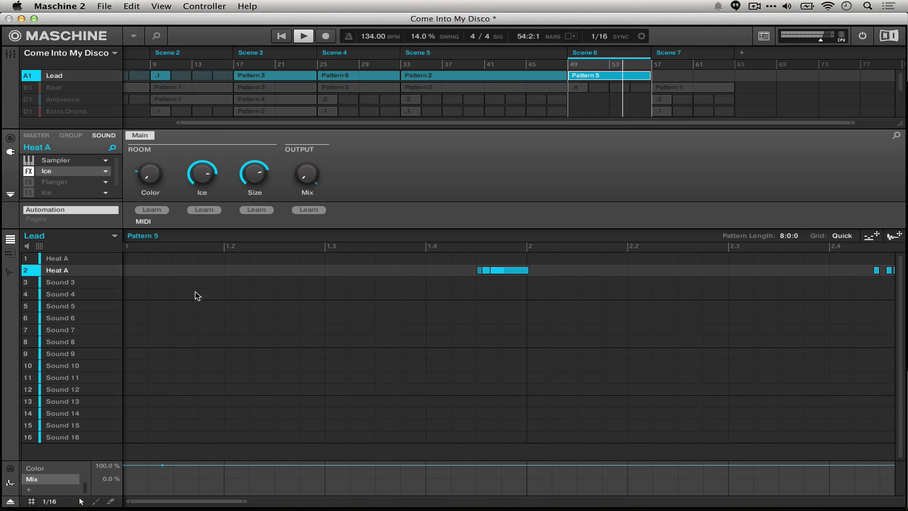
pyautogui.press('space')
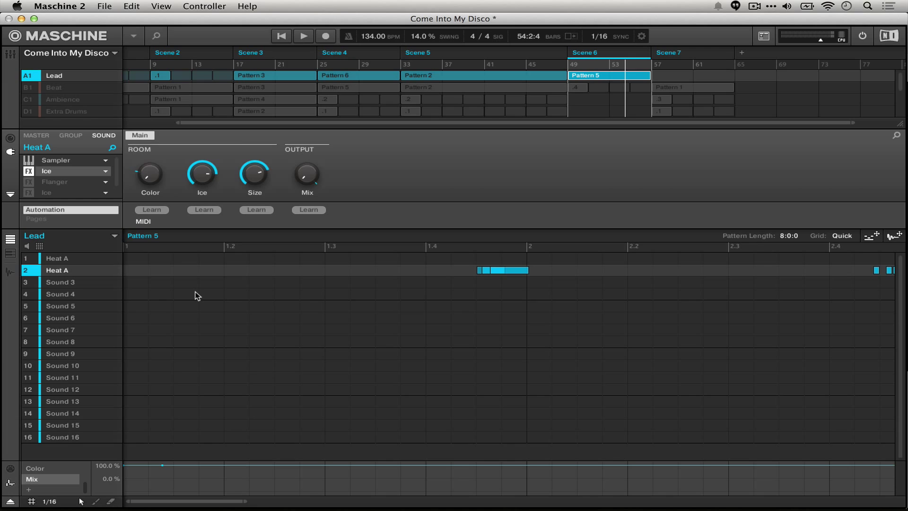
# Re-enable the last Ice effect with Color and Ice at minimum and Mix at maximum, raising Size to about halfway during playback
pyautogui.click(62, 192)
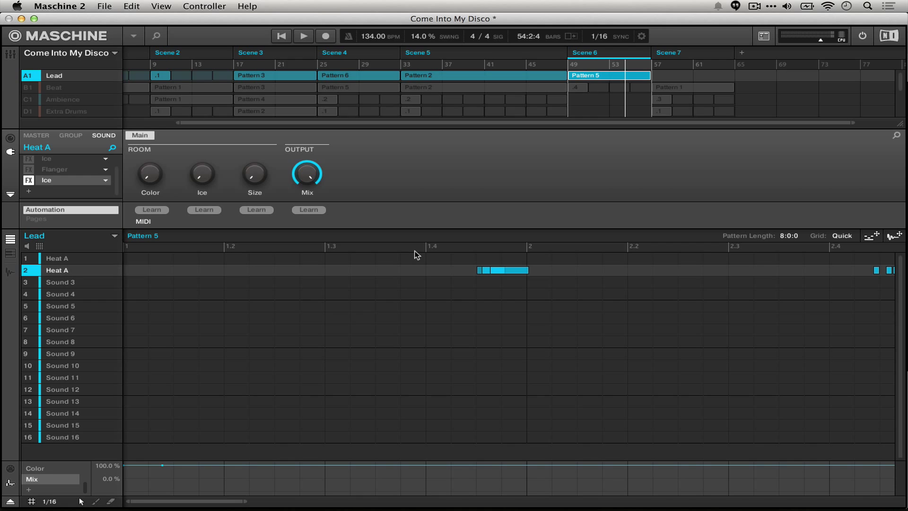
pyautogui.press('space')
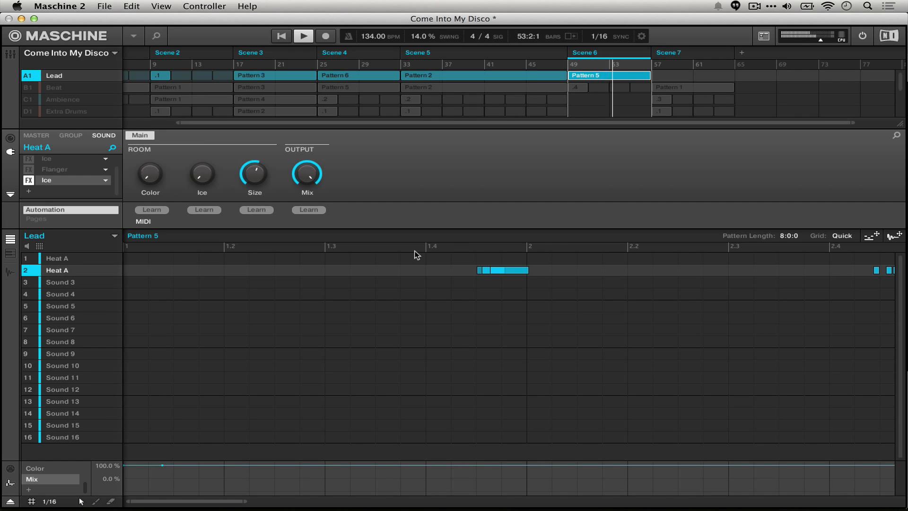
pyautogui.press('space')
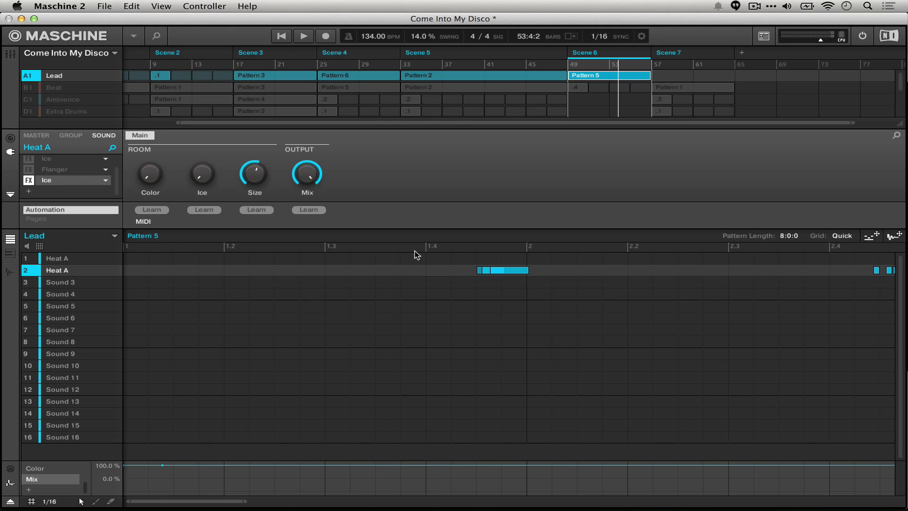
pyautogui.hscroll(10, 581, 326)
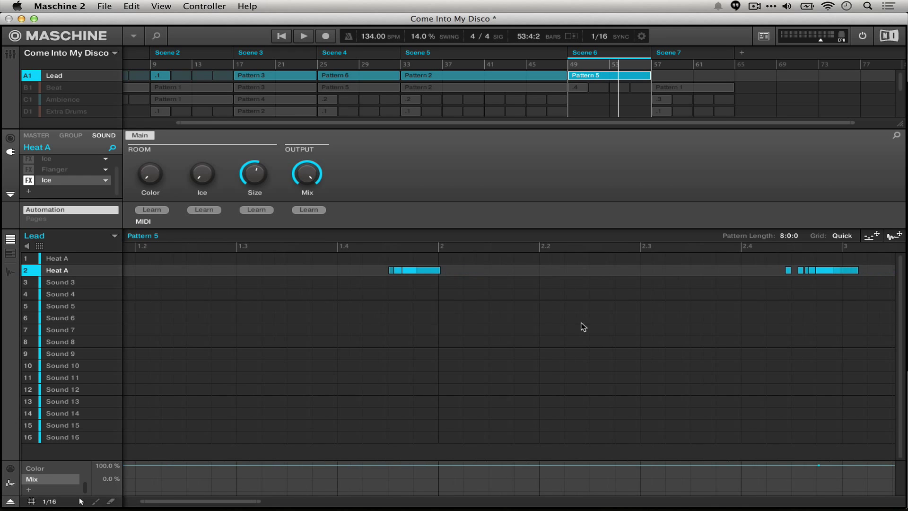
# Play Pattern 5 through the last Ice effect with Color and Ice at minimum, raising Size to about three-quarters
pyautogui.hscroll(-10, 591, 327)
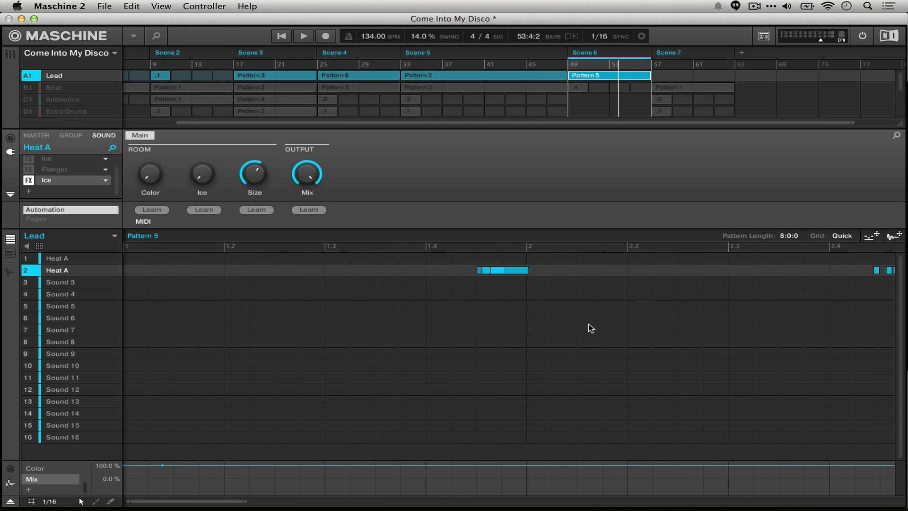
pyautogui.press('space')
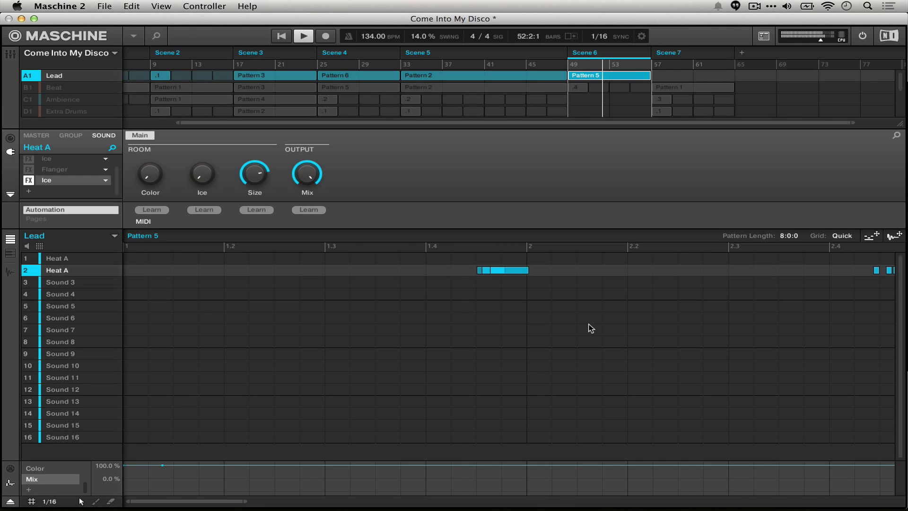
pyautogui.press('space')
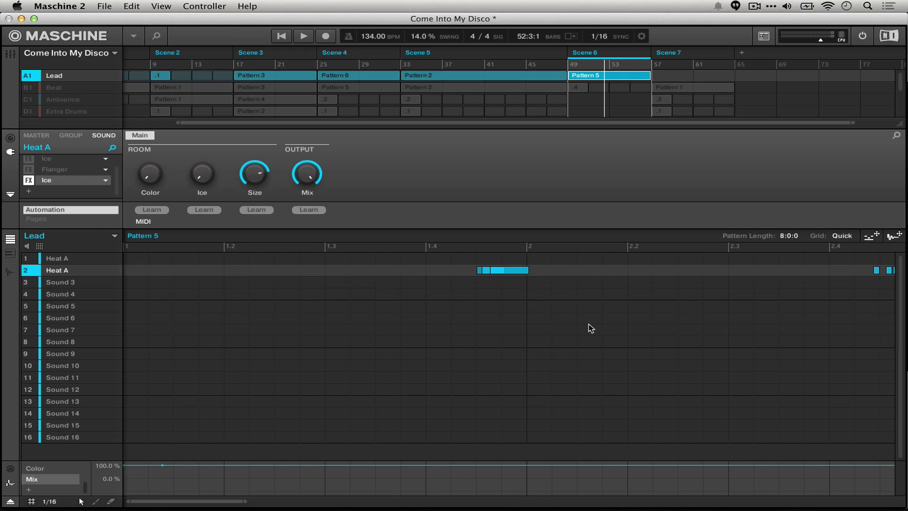
# Adjust the last Ice effect during playback, setting Color to just under halfway, Ice to about three-quarters and Size to about a third
pyautogui.press('space')
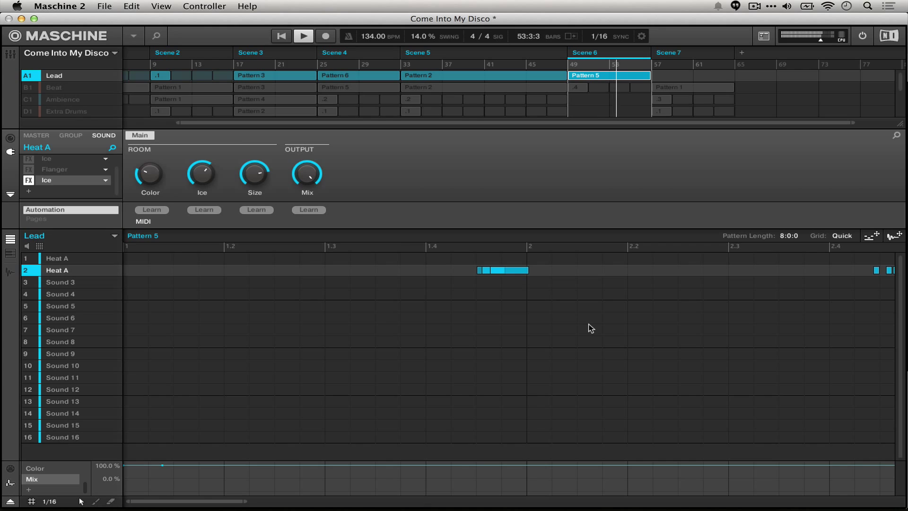
pyautogui.press('space')
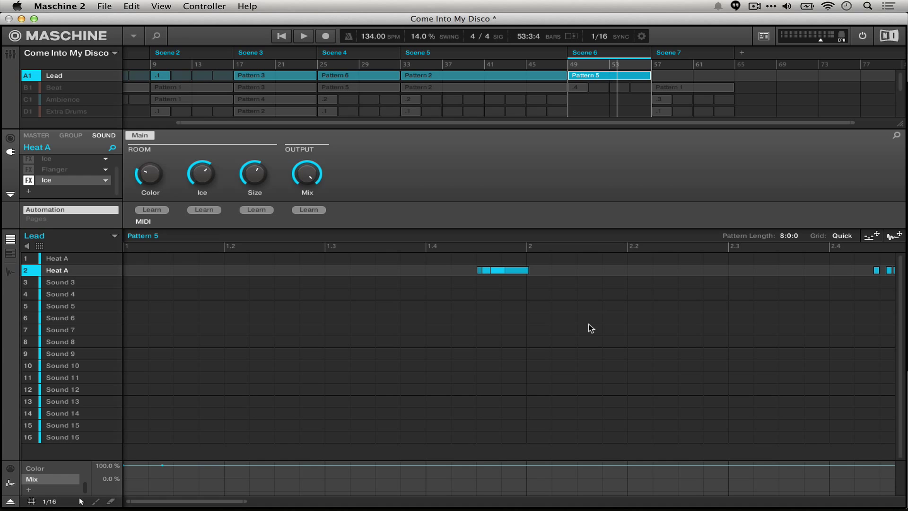
pyautogui.press('space')
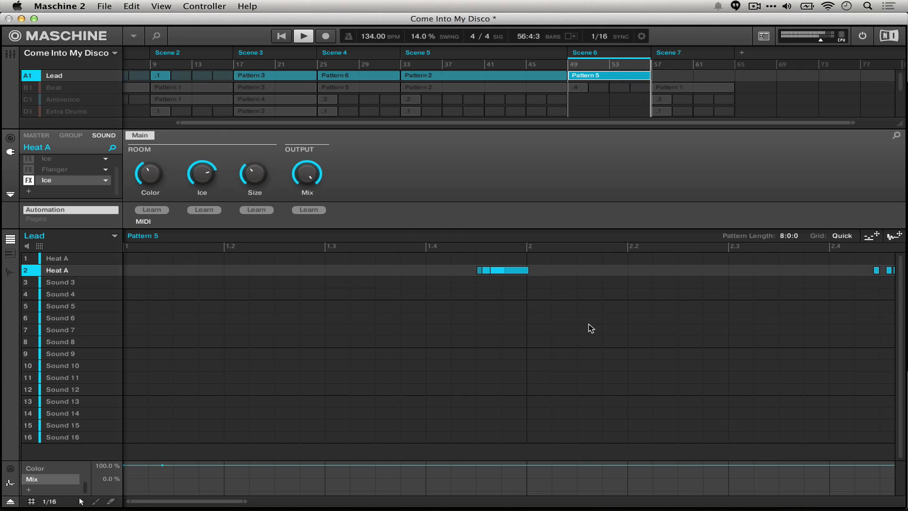
pyautogui.press('space')
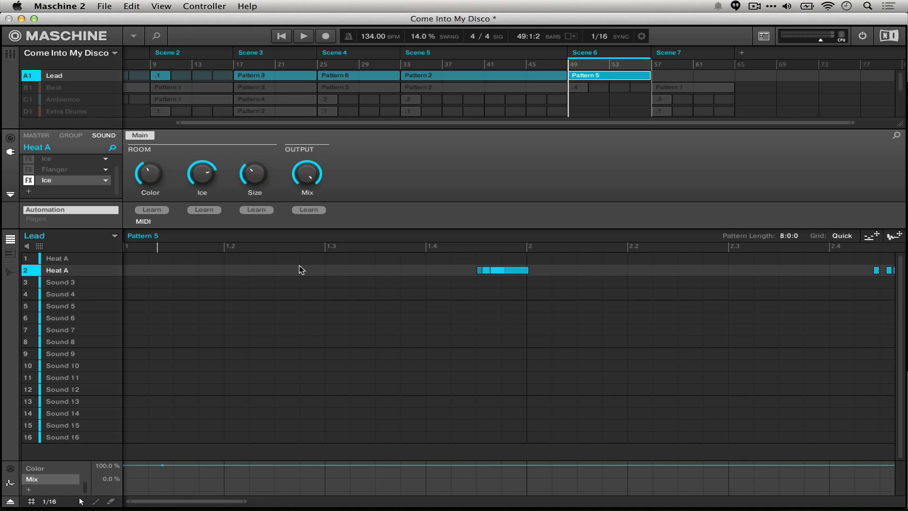
# Select the first Ice effect in Heat A's plug-in chain
pyautogui.click(84, 171)
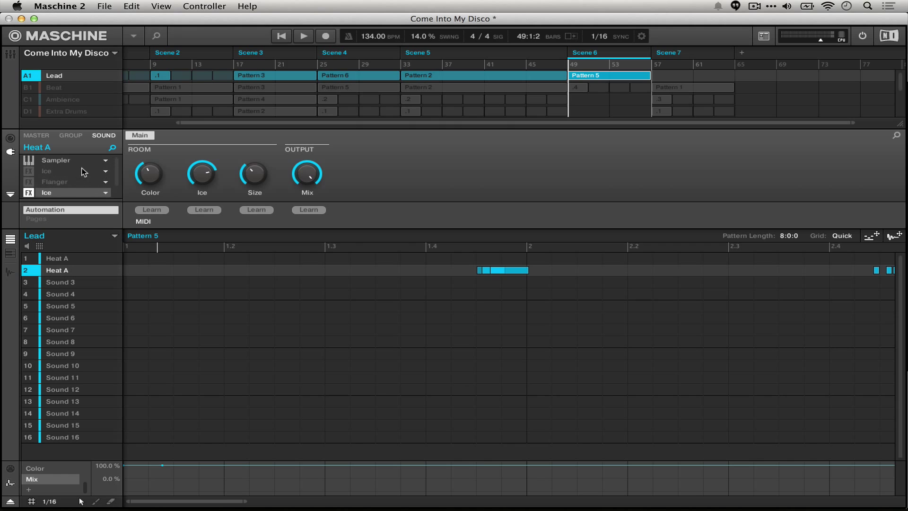